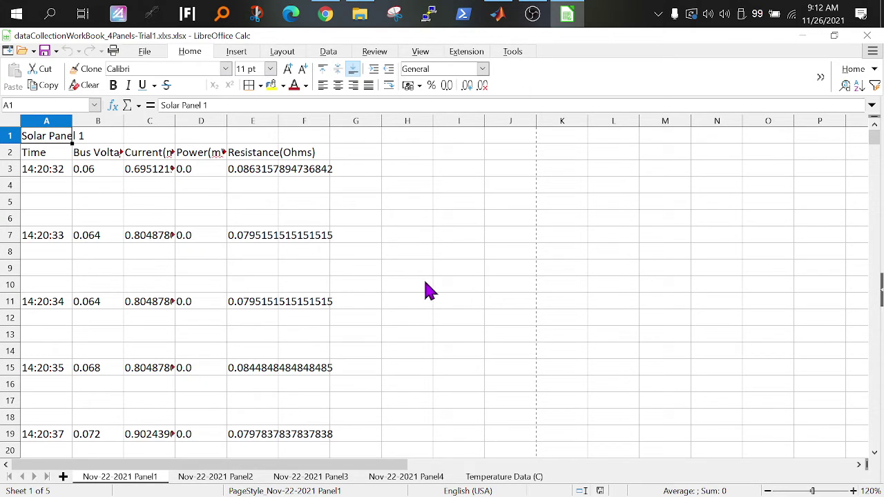
Step: Look through the Panel1 readings and the Panel2, Panel3 and Panel4 sheets for blank rows between entries, ending on Panel1
scroll(176, 282, down, 20)
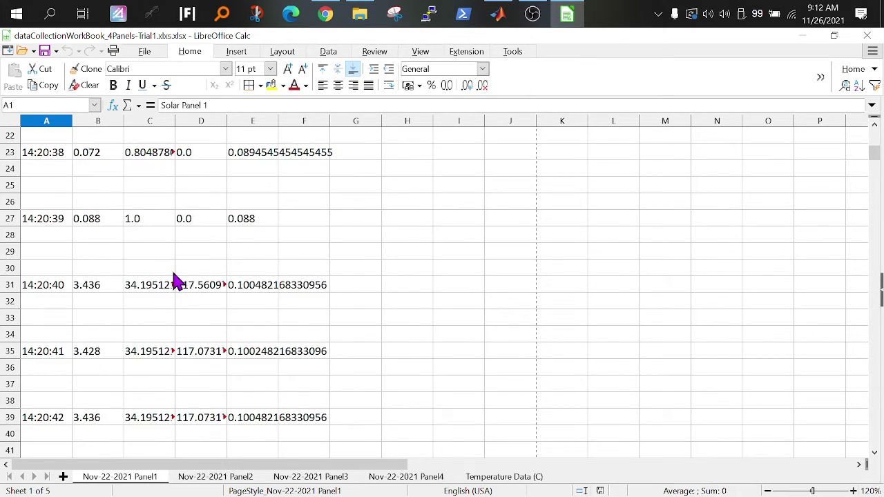
scroll(175, 282, up, 20)
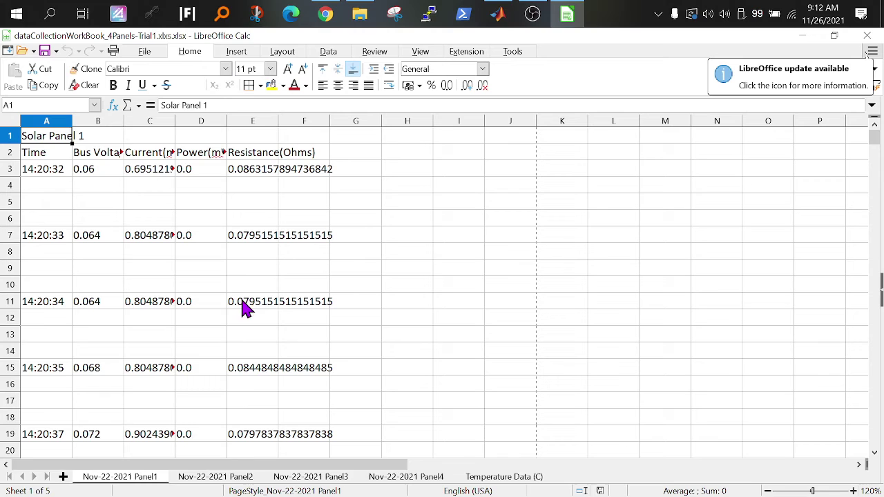
click(238, 478)
click(308, 479)
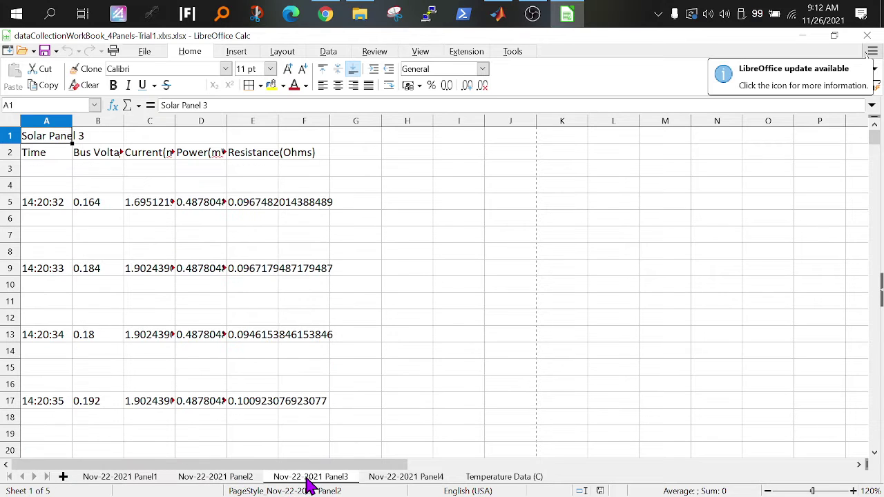
click(395, 480)
click(166, 483)
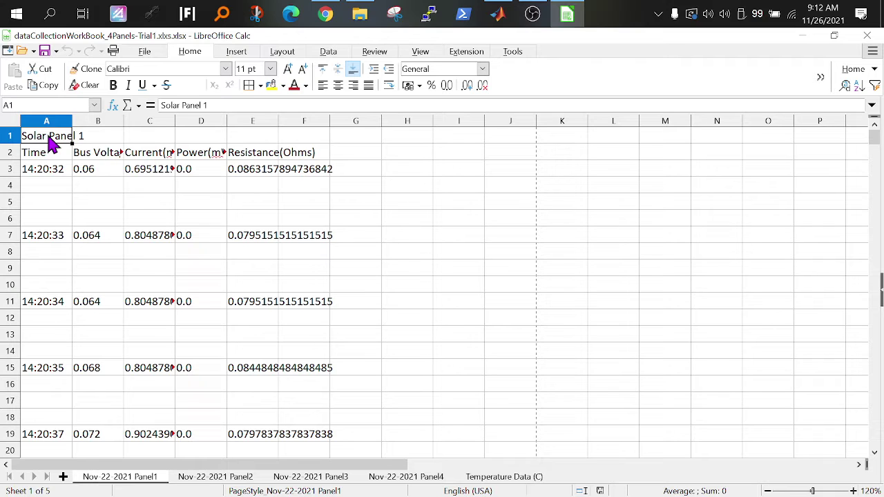
Step: Apply an AutoFilter to the entire Nov-22-2021 Panel1 sheet, using the first line as the column header
key(ctrl+a)
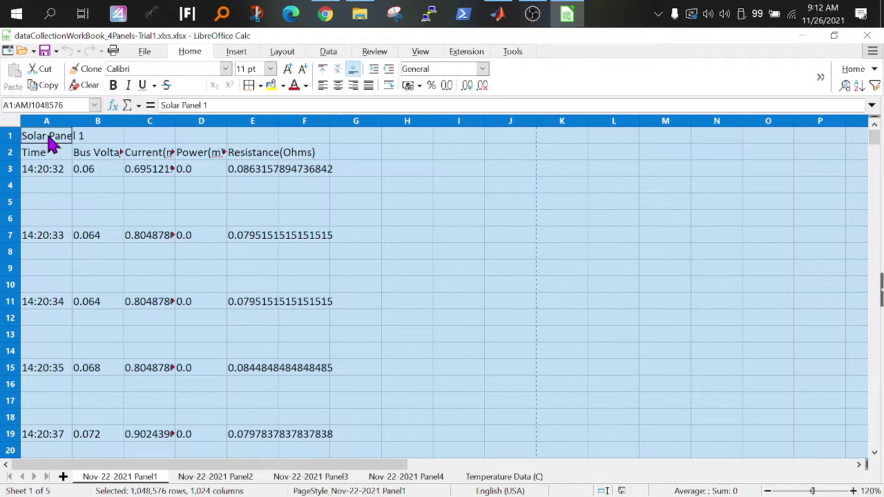
click(329, 56)
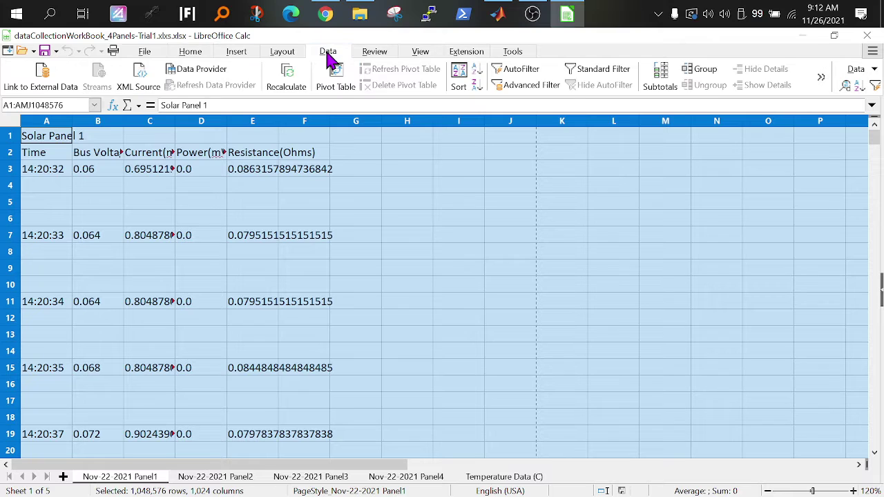
click(521, 71)
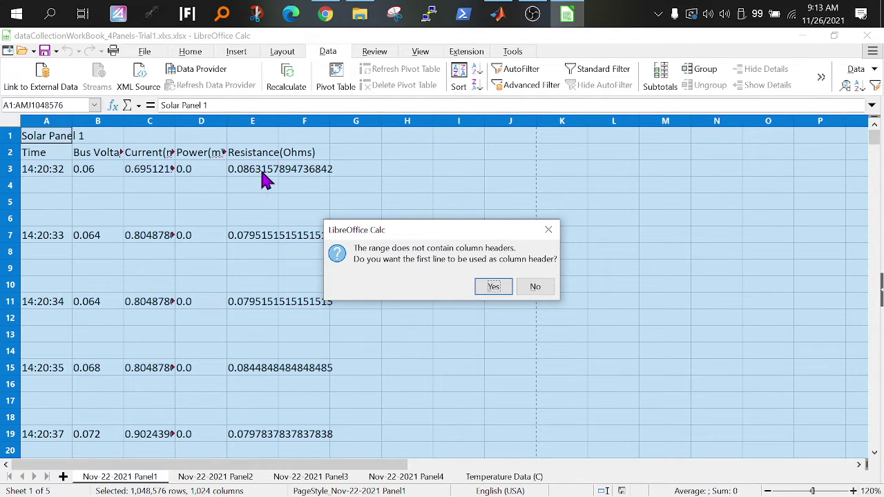
click(500, 291)
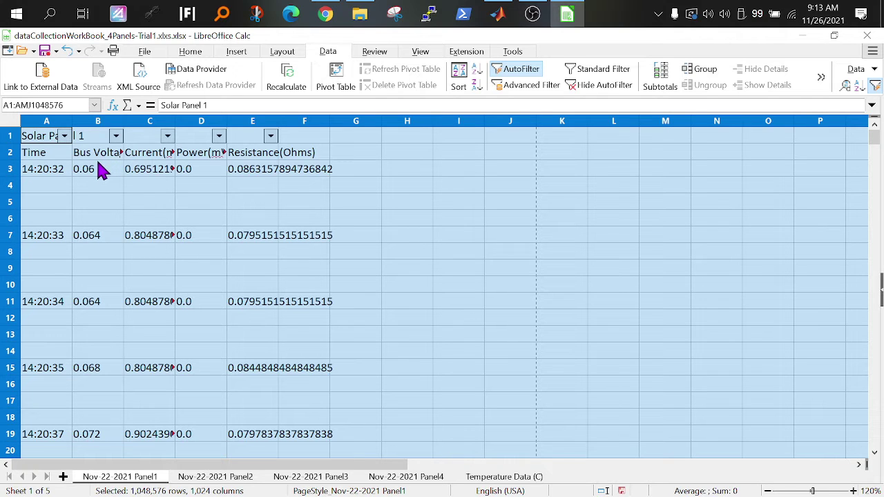
Step: Filter column A of the Panel1 sheet to show only the (empty) entries
click(65, 137)
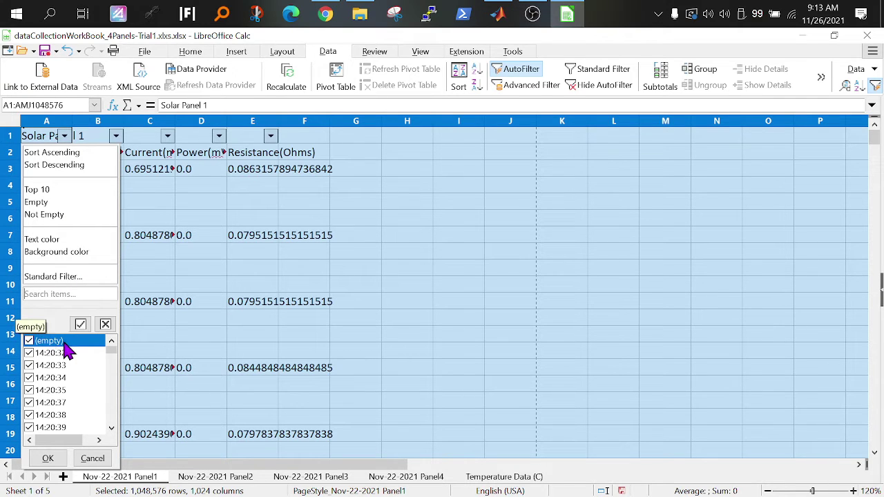
click(41, 327)
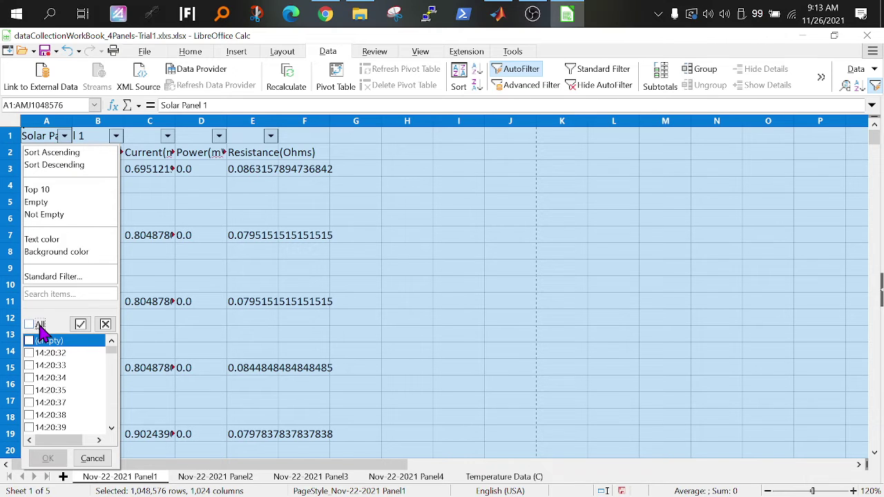
click(34, 341)
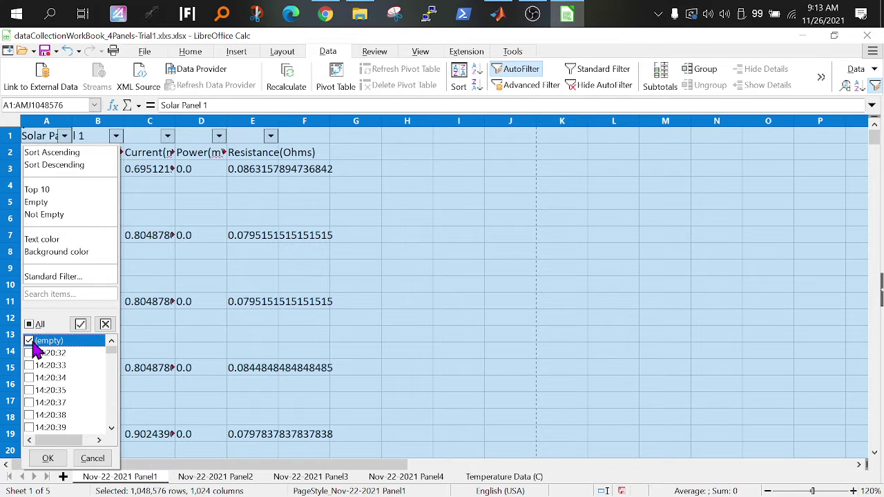
click(54, 459)
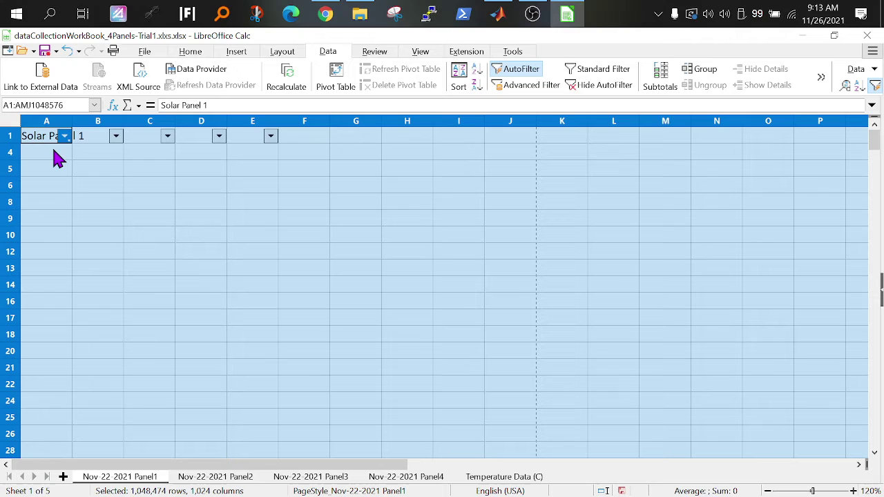
Step: Delete all the filtered blank rows on the Panel1 sheet, leaving the row 1 title out of the selection
click(17, 145)
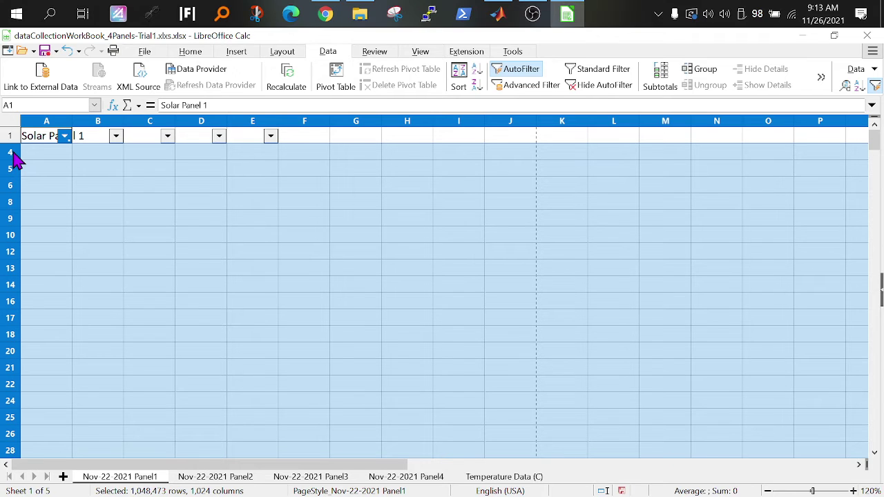
right_click(16, 159)
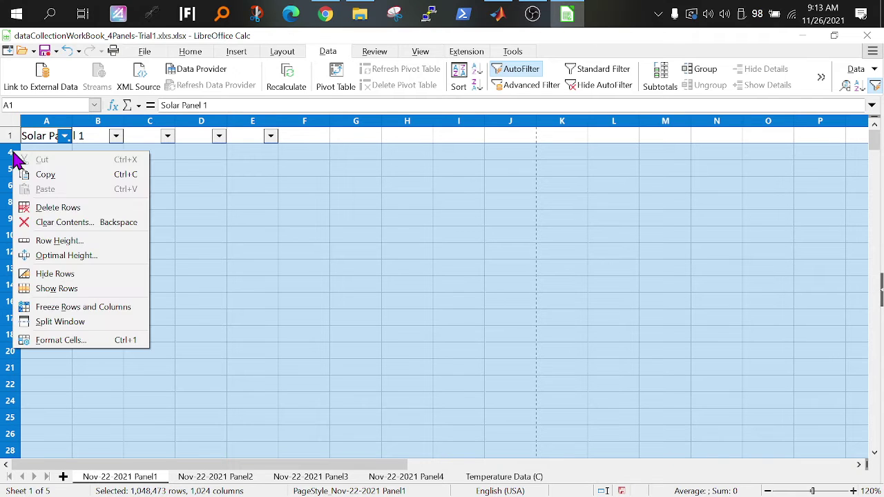
click(55, 208)
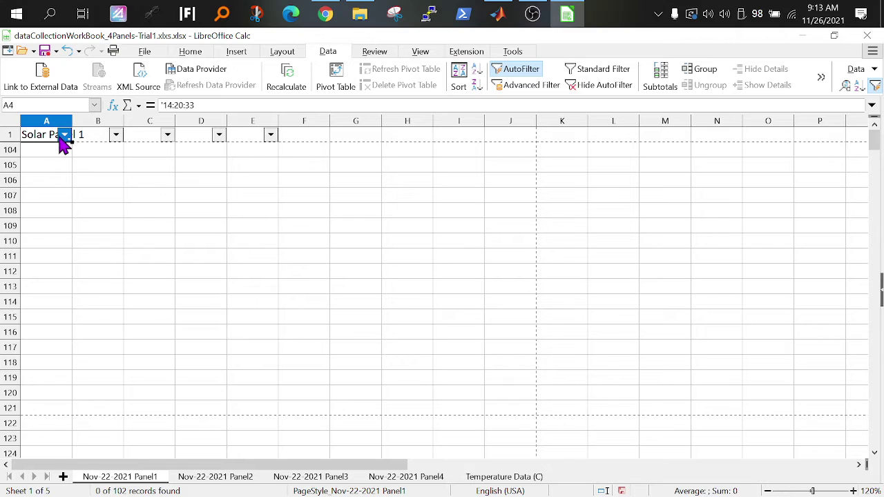
Step: Show all entries again in the Panel1 sheet's column A filter and check the readings down to the end
click(64, 135)
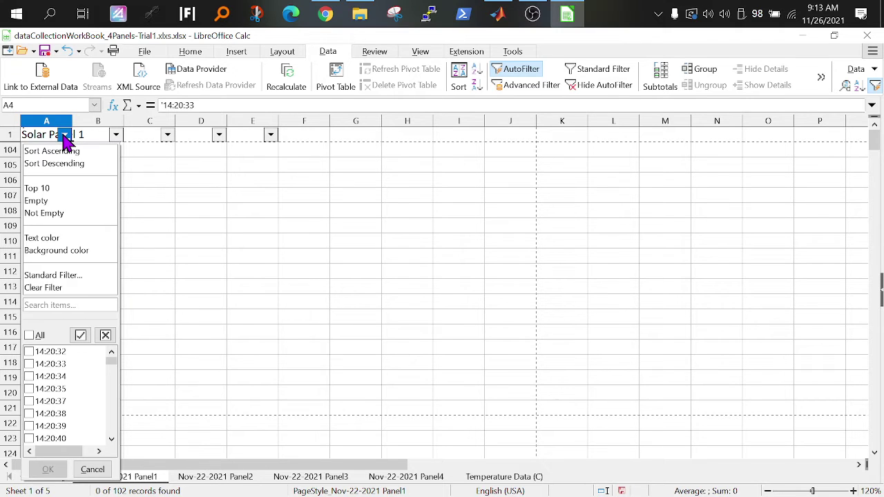
click(29, 335)
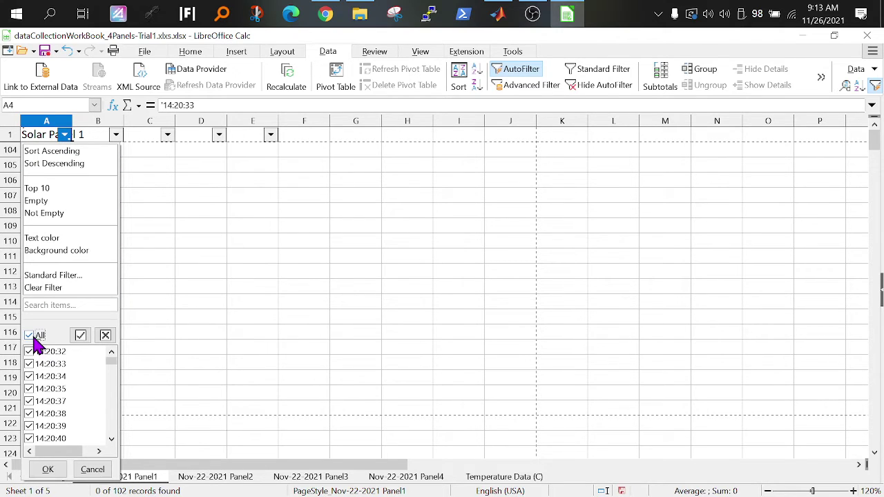
click(60, 470)
click(207, 291)
scroll(207, 291, down, 14)
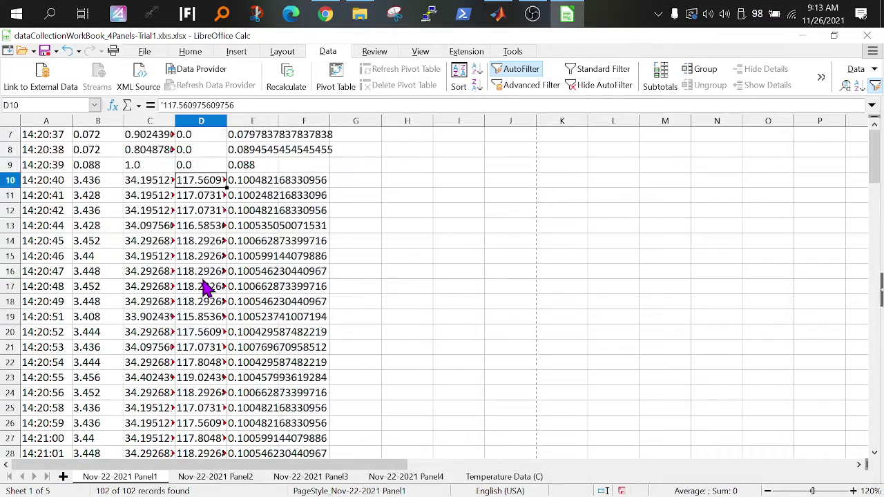
scroll(207, 291, down, 20)
scroll(207, 290, up, 20)
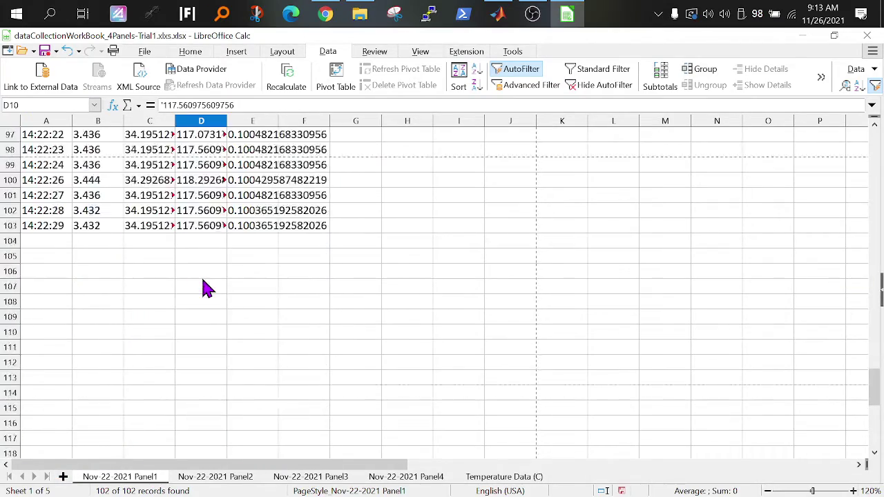
scroll(208, 290, up, 1)
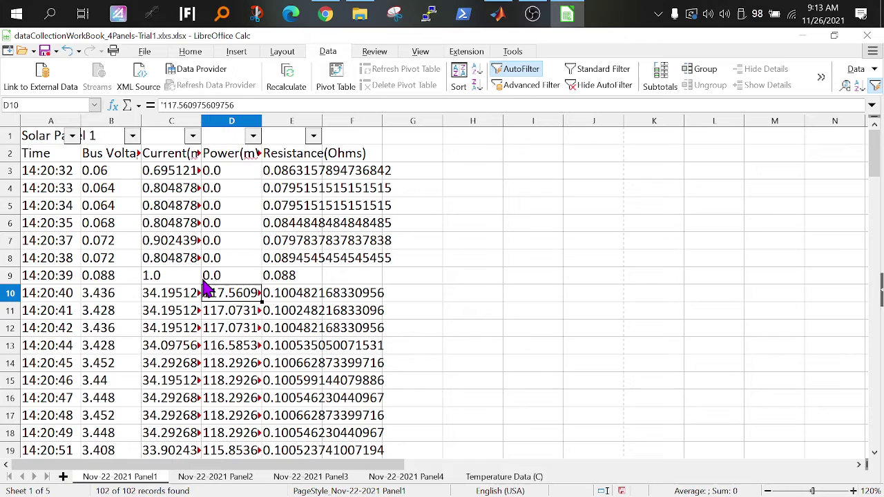
Step: Apply an AutoFilter to the entire Nov-22-2021 Panel2 sheet, using the first line as the column header
click(233, 477)
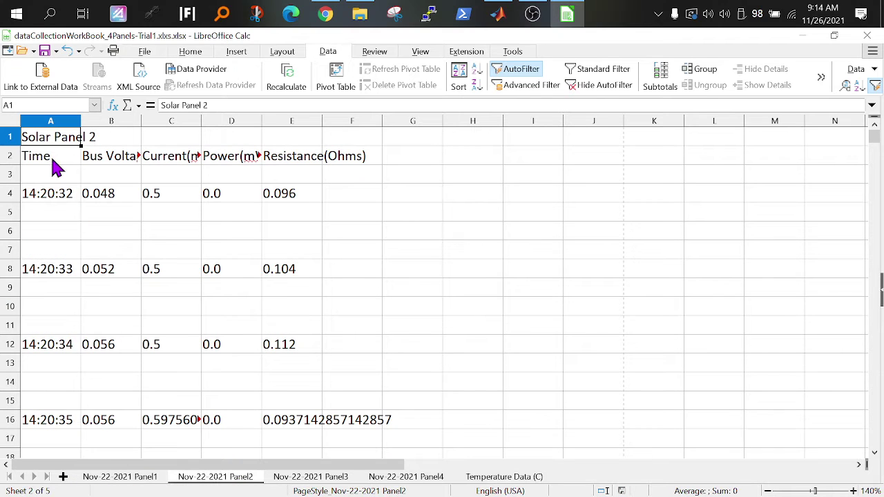
scroll(49, 154, down, 1)
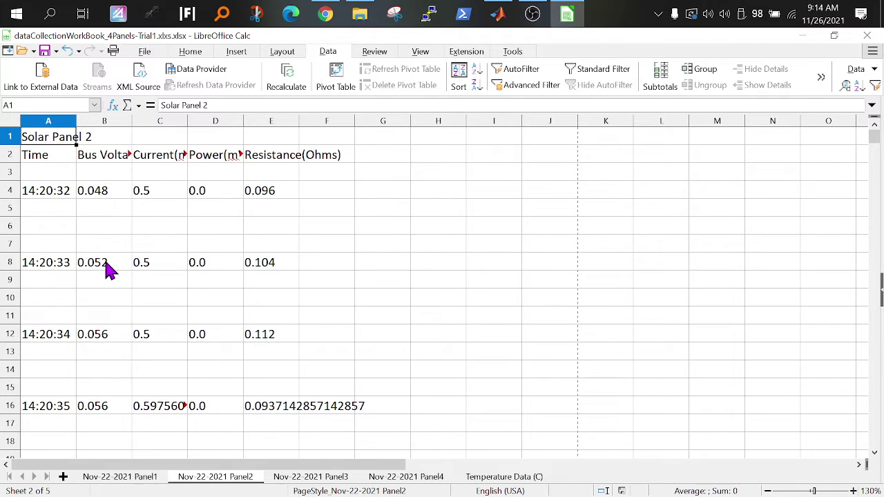
scroll(108, 270, down, 12)
scroll(109, 270, up, 12)
key(ctrl+a)
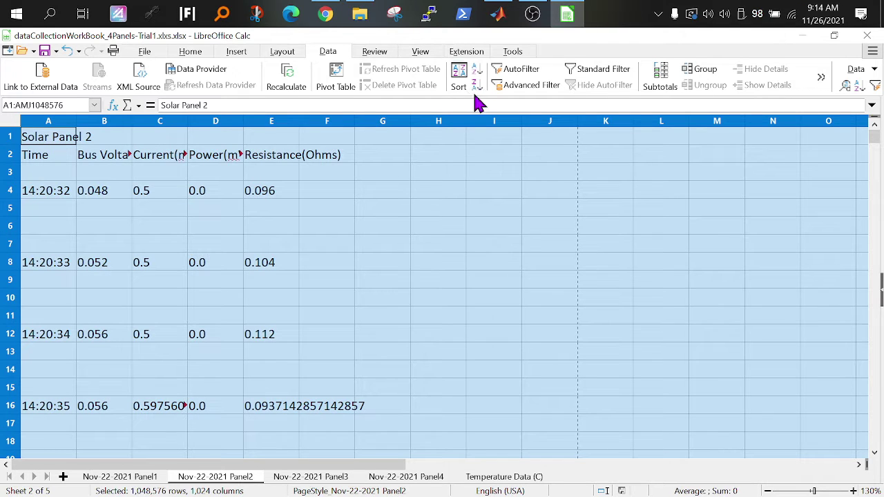
click(525, 71)
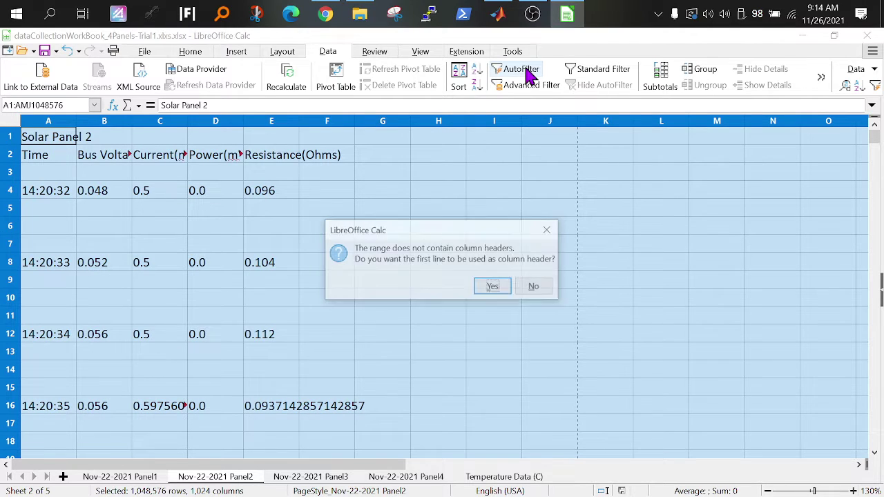
click(493, 287)
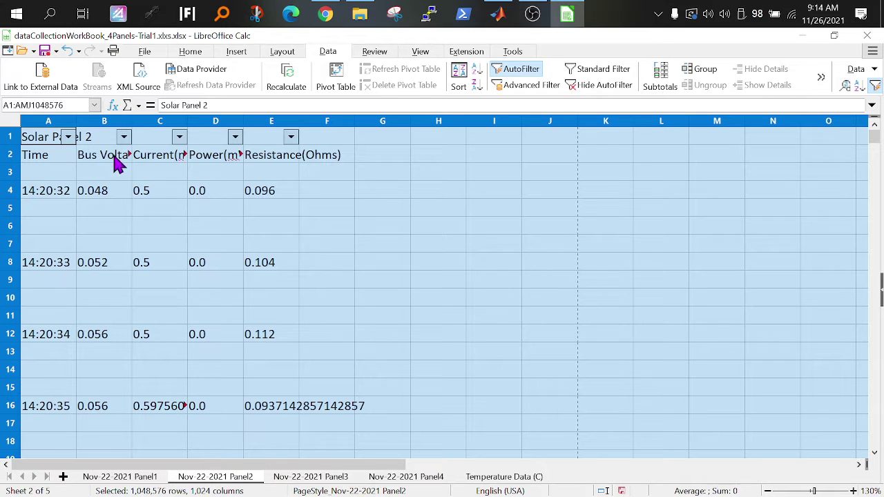
Step: Filter column A of the Panel2 sheet to show only the (empty) entries
click(69, 137)
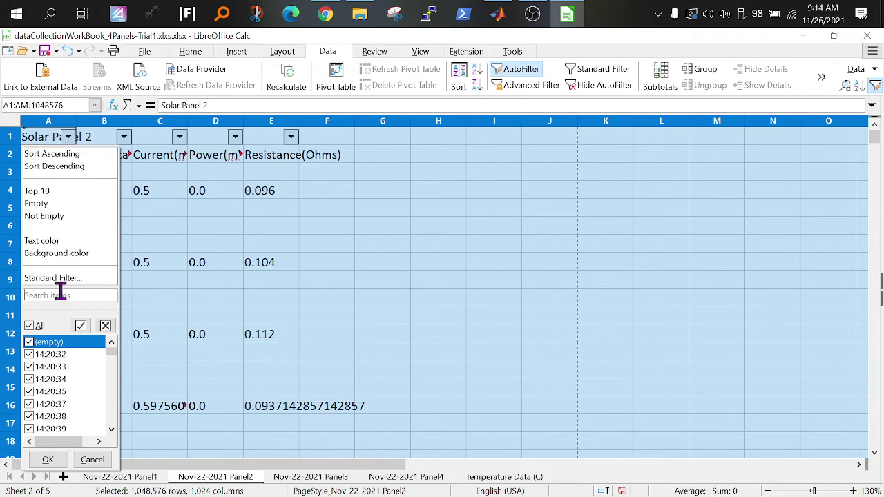
click(30, 326)
click(33, 347)
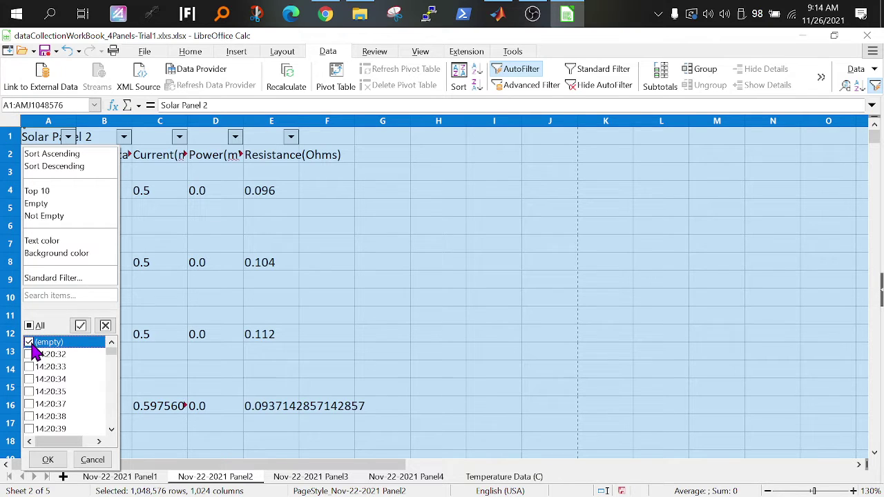
click(48, 459)
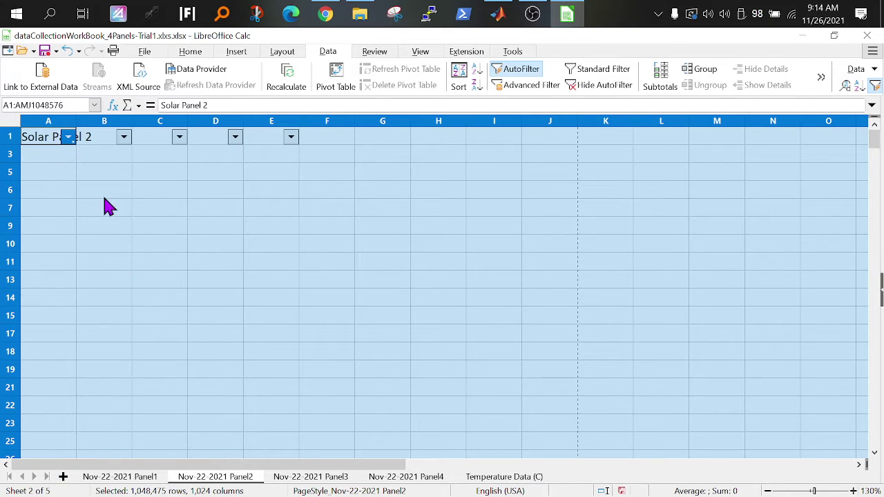
Step: Delete all the filtered blank rows on the Panel2 sheet, excluding the row 1 title from the selection
ctrl+click(15, 138)
ctrl+click(12, 154)
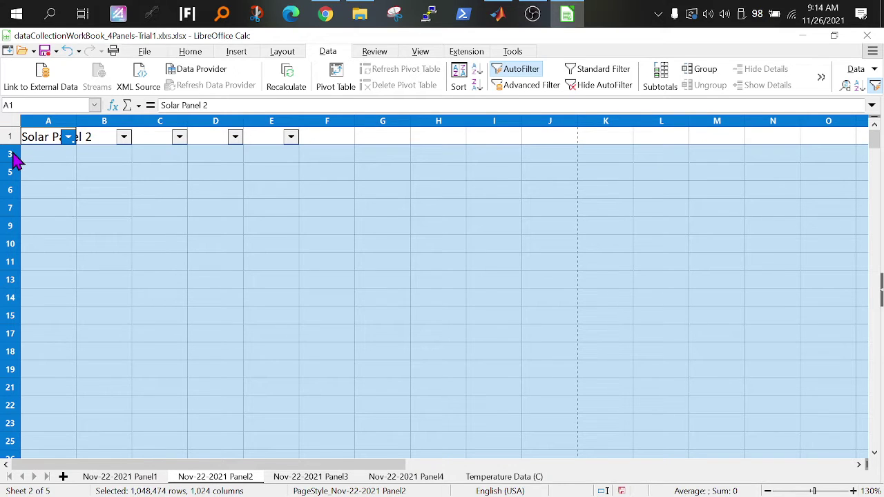
right_click(12, 153)
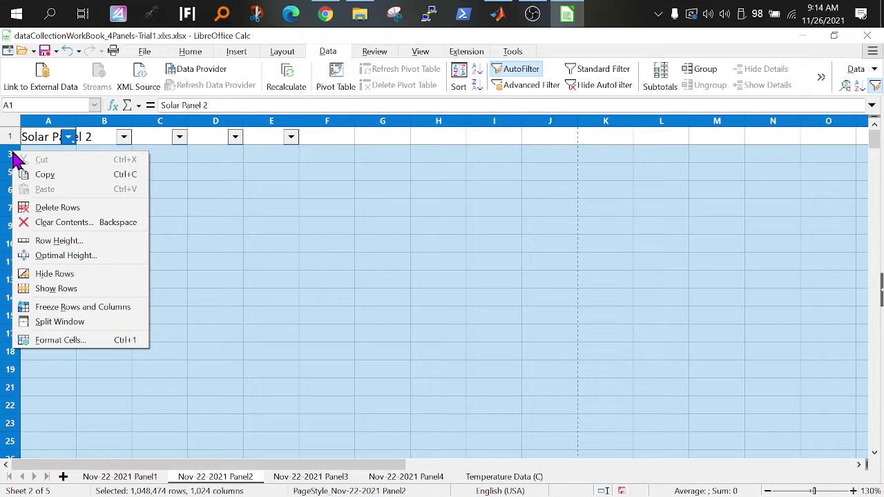
click(49, 209)
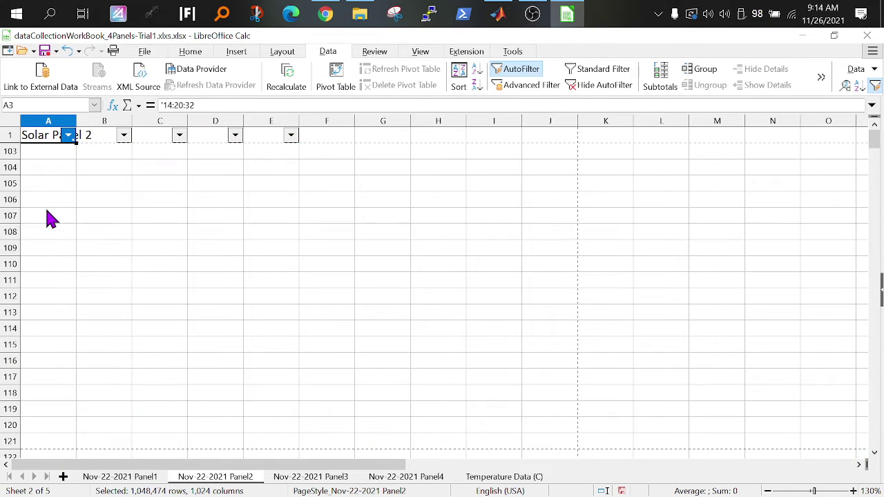
Step: Show all entries again in the Panel2 sheet's column A filter and save the workbook
click(69, 135)
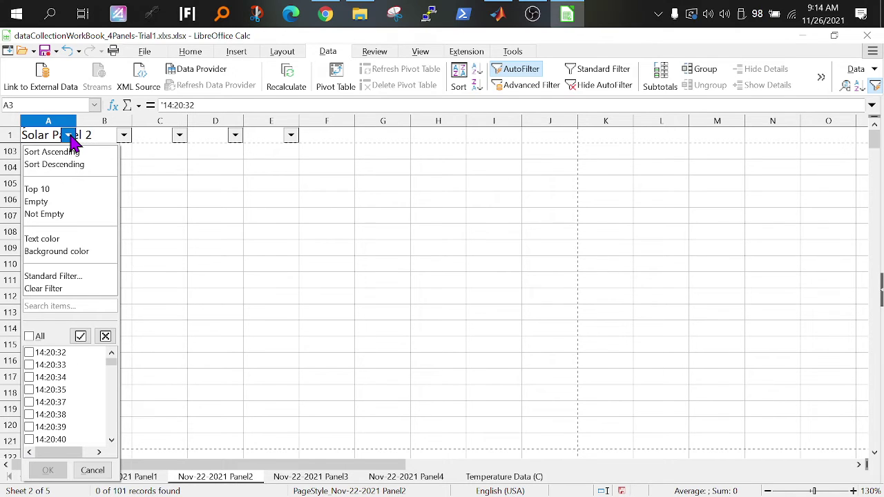
click(42, 336)
click(47, 471)
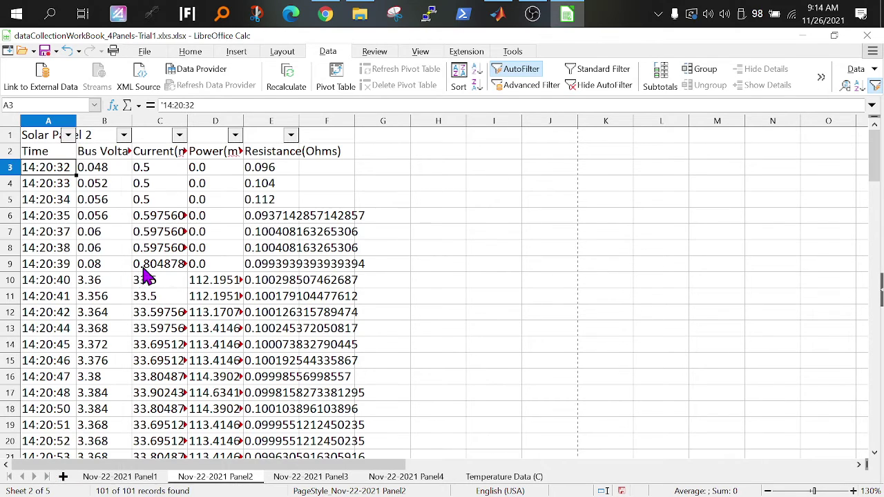
click(145, 268)
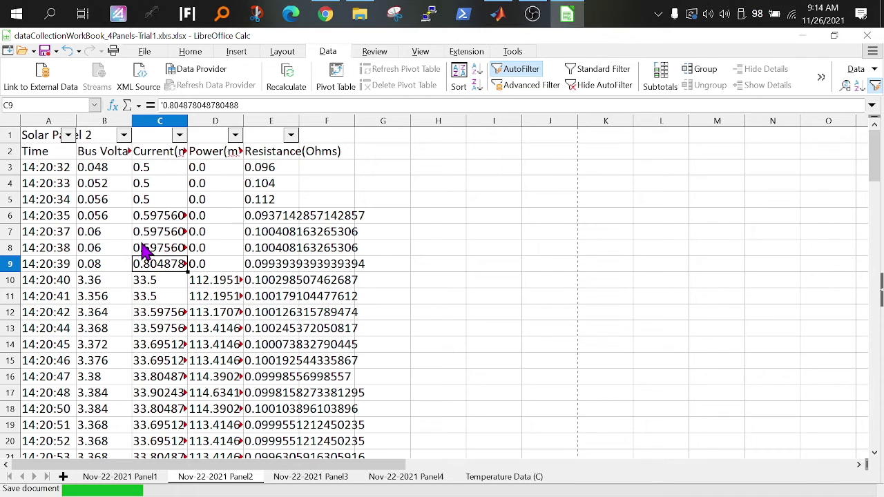
Step: Apply an AutoFilter to the entire Nov-22-2021 Panel3 sheet, using the first line as the column header
click(332, 478)
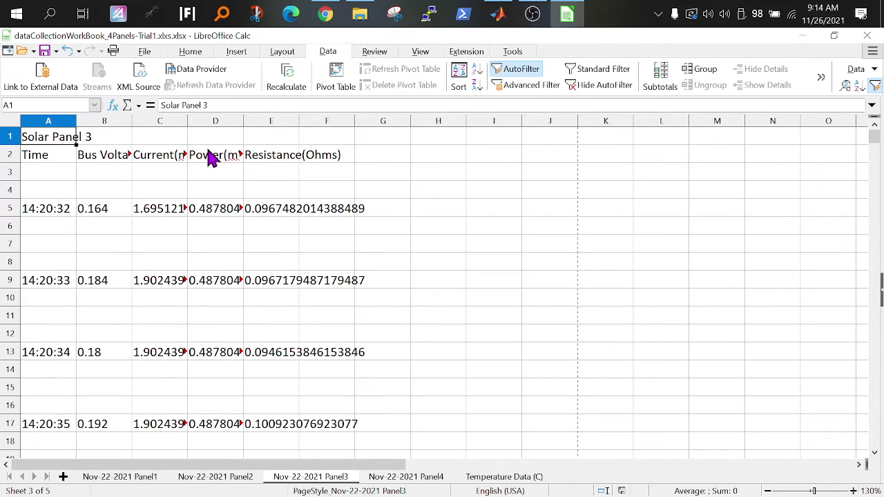
key(ctrl+a)
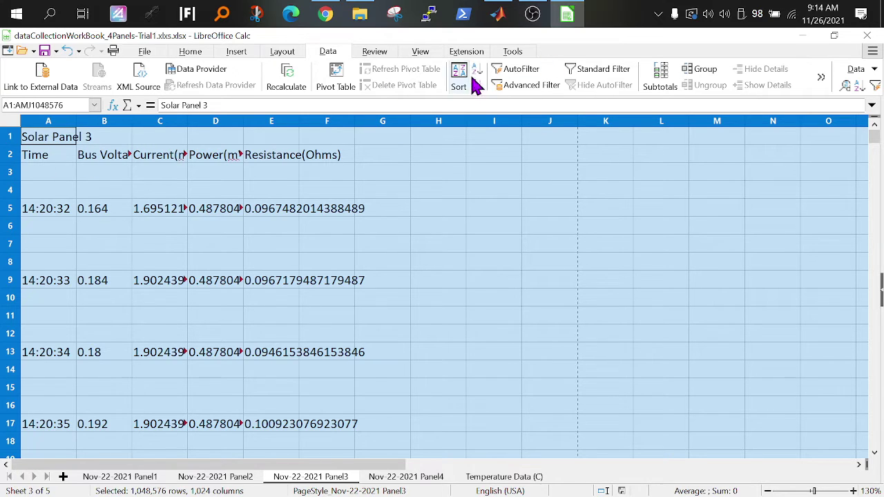
click(523, 75)
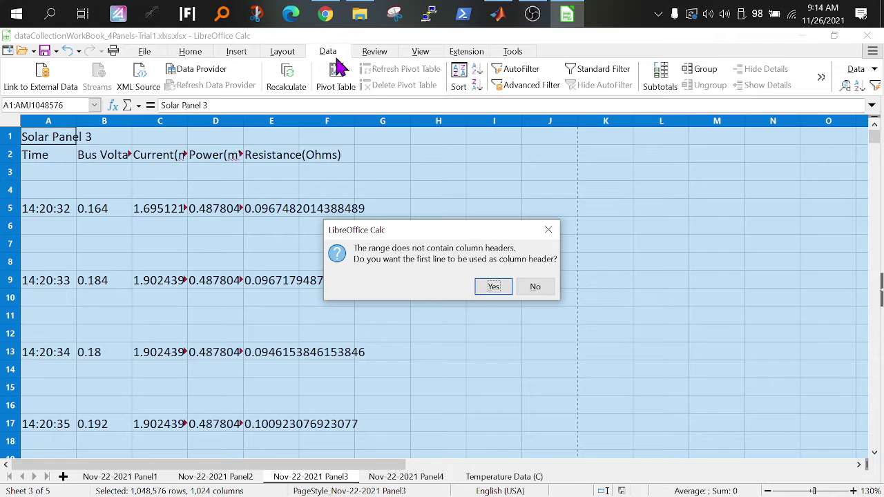
click(493, 287)
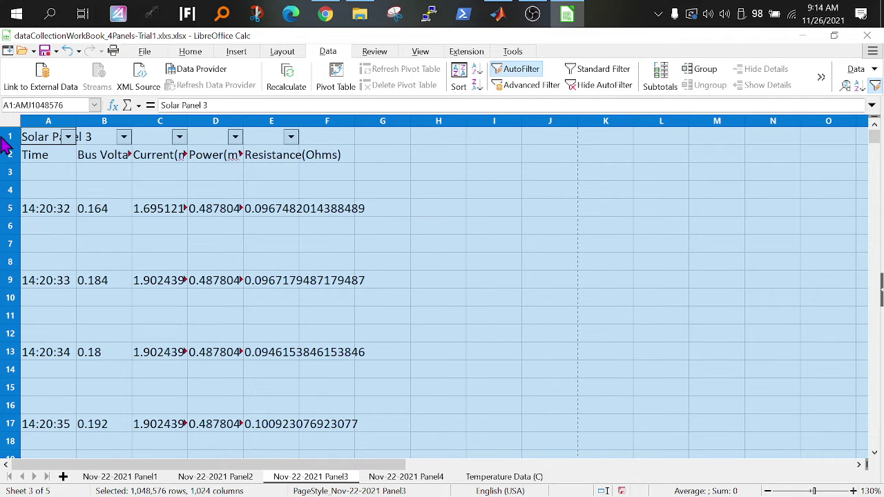
Step: Filter column A of the Panel3 sheet to the (empty) entries and delete the filtered blank rows, keeping the row 1 title
click(70, 138)
click(41, 326)
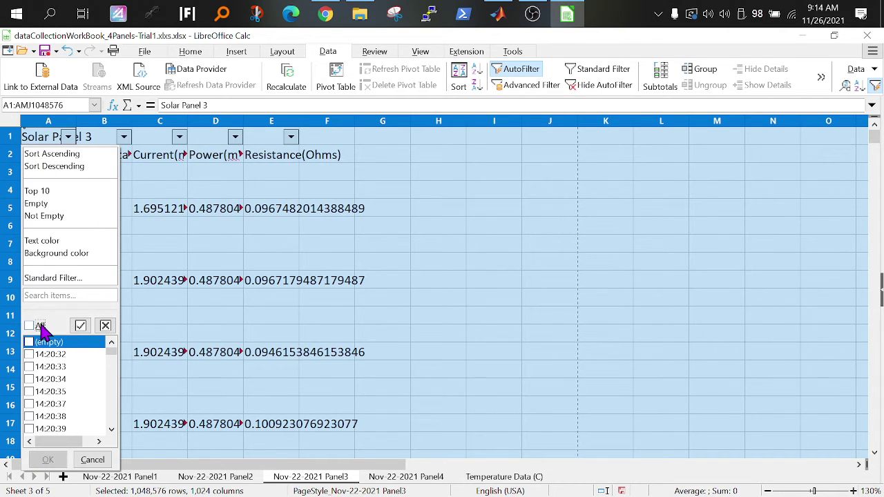
click(34, 343)
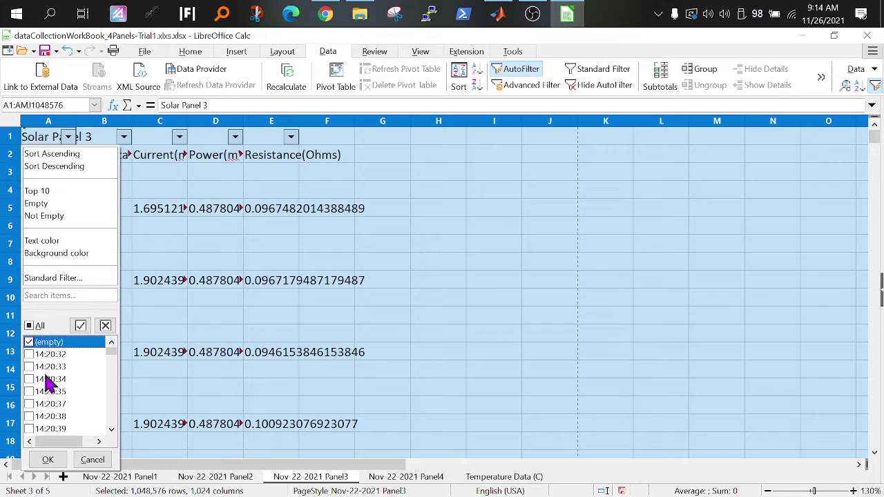
click(52, 459)
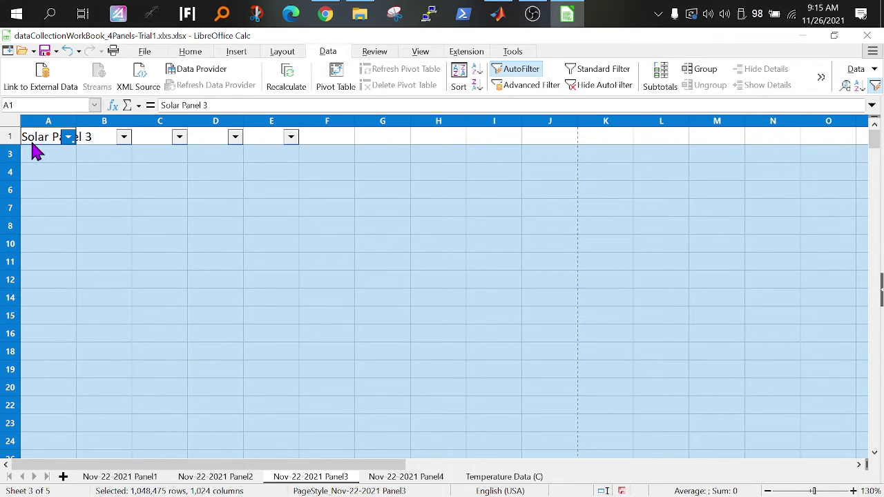
right_click(13, 159)
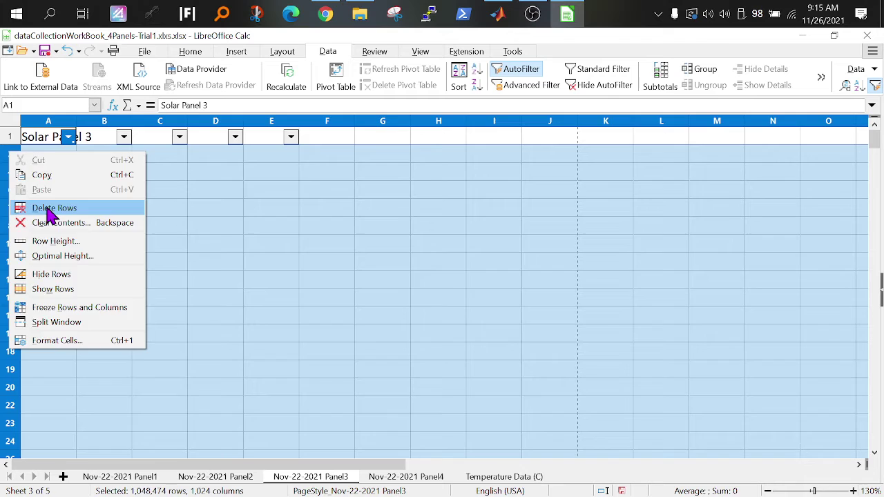
click(55, 206)
Step: Show all entries again in the Panel3 sheet's column A filter and save the workbook
click(69, 136)
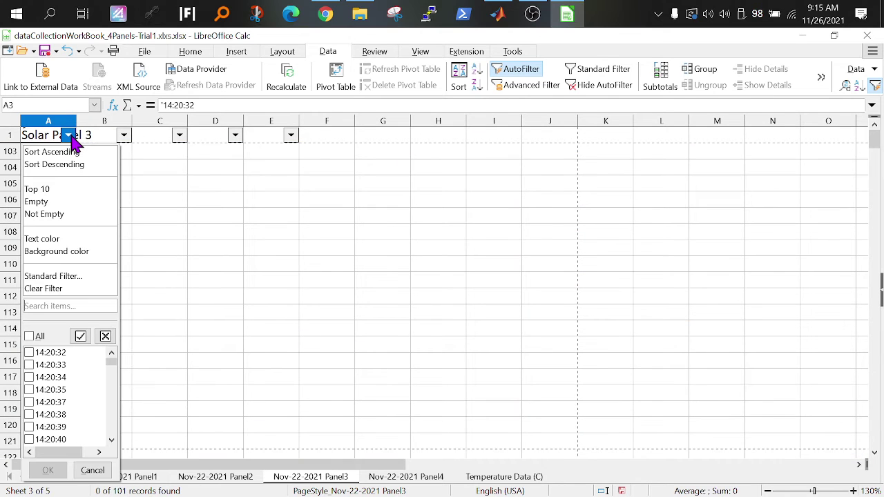
click(37, 335)
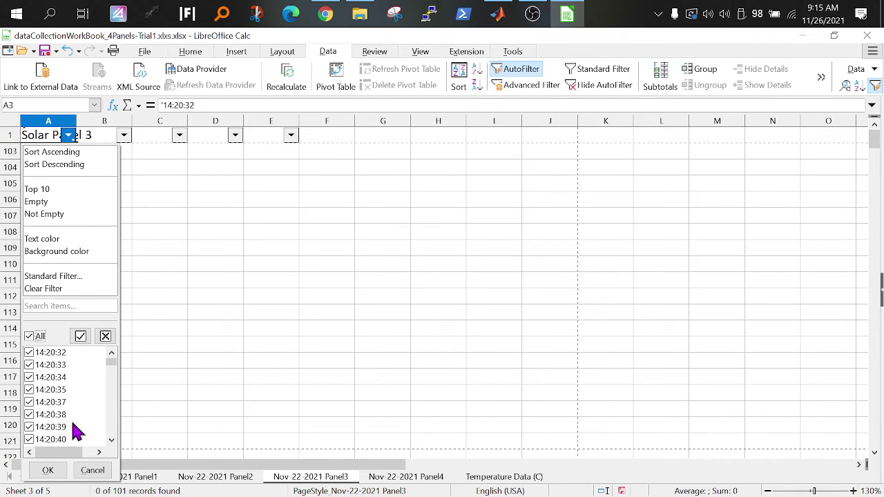
click(50, 470)
click(167, 254)
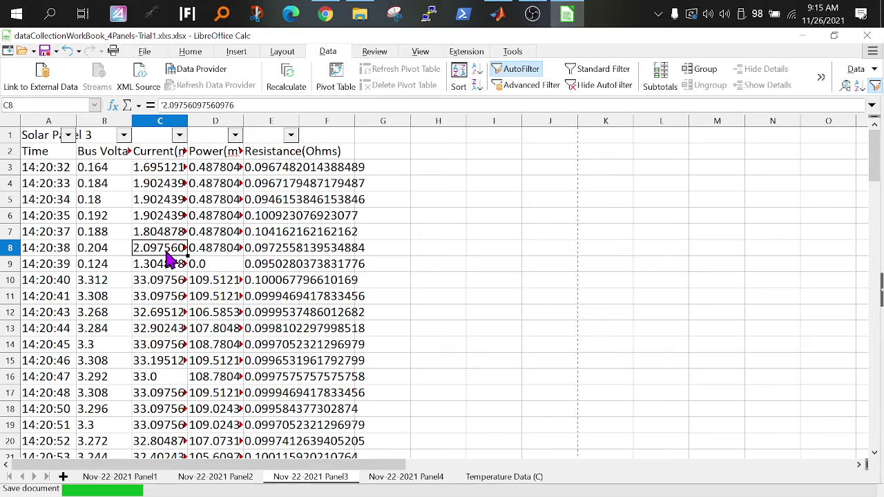
Step: Apply an AutoFilter to the entire Nov-22-2021 Panel4 sheet, using the first line as the column header
click(416, 482)
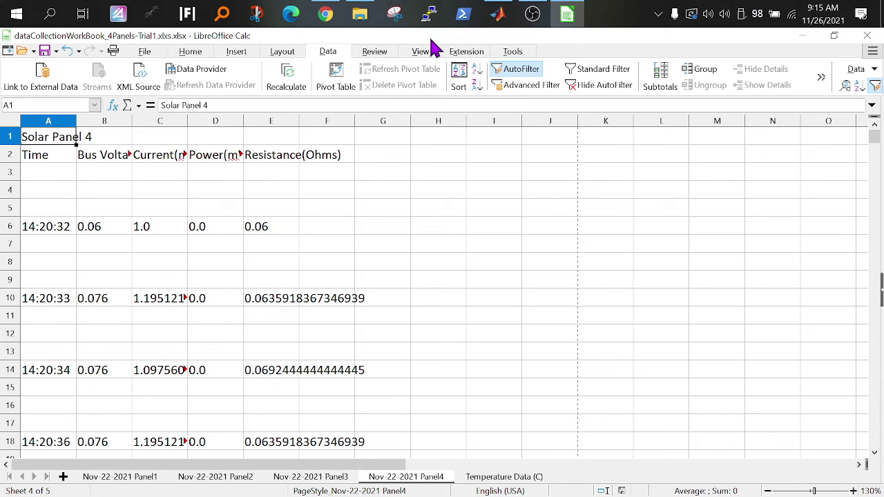
key(ctrl+a)
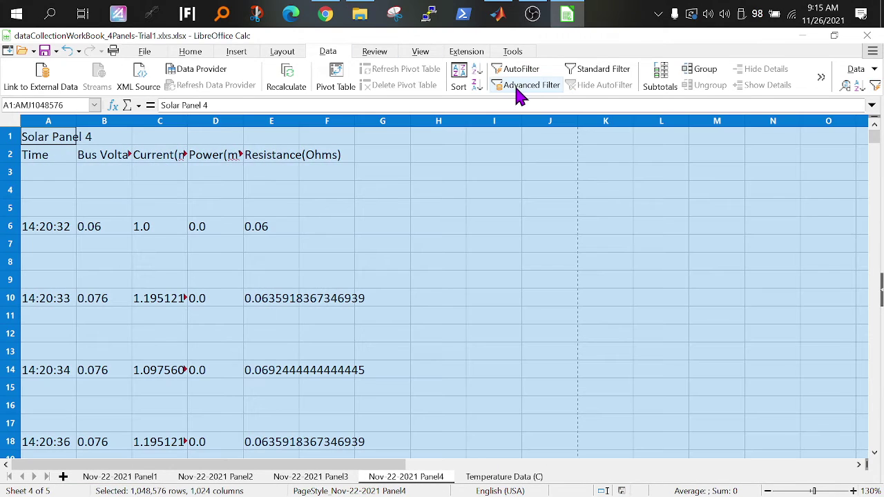
click(534, 75)
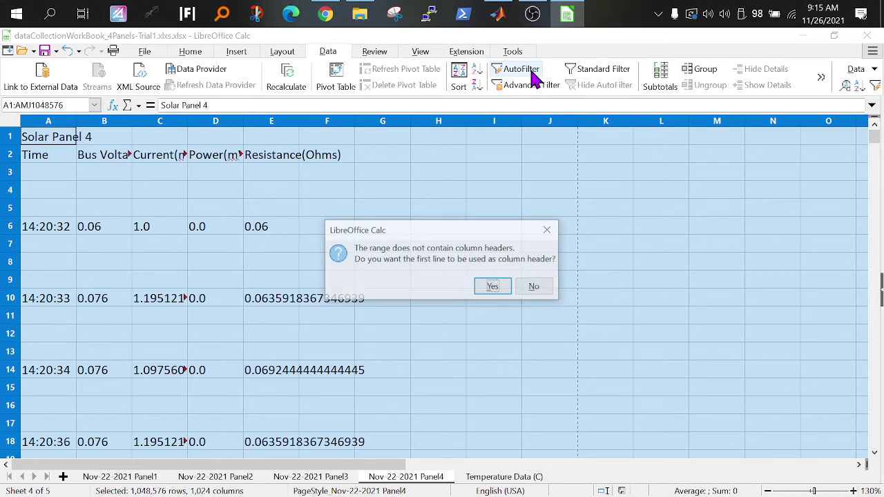
click(499, 292)
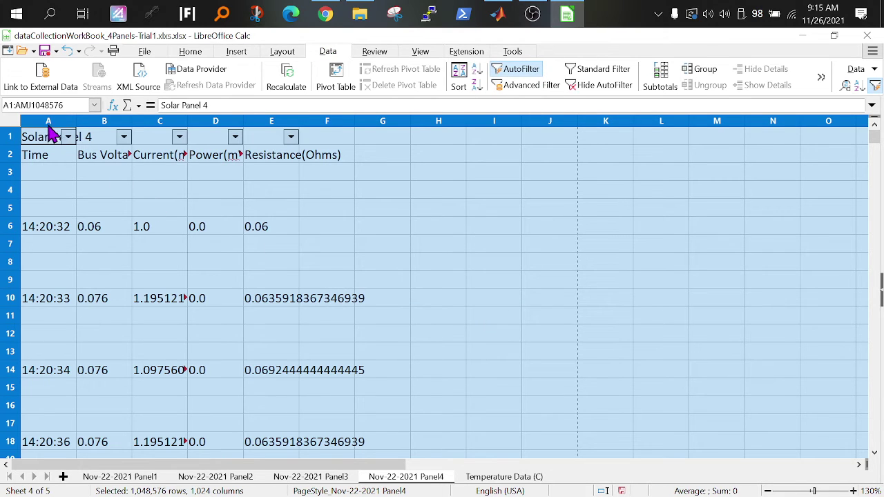
Step: Filter column A of the Panel4 sheet to the (empty) entries and delete the filtered blank rows, excluding the row 1 title
click(69, 137)
click(29, 325)
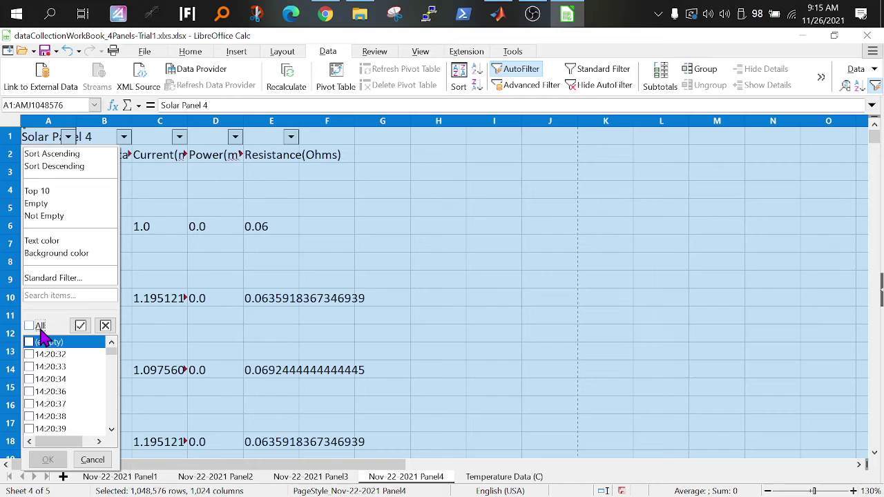
click(30, 343)
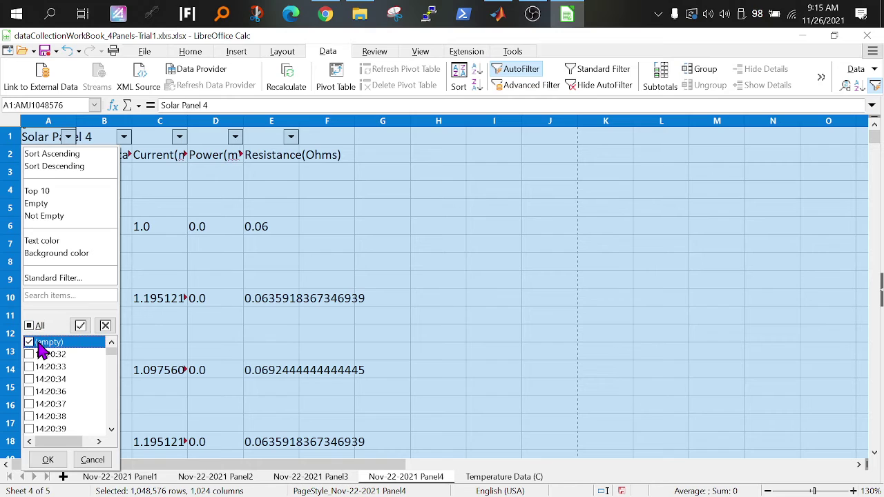
click(50, 459)
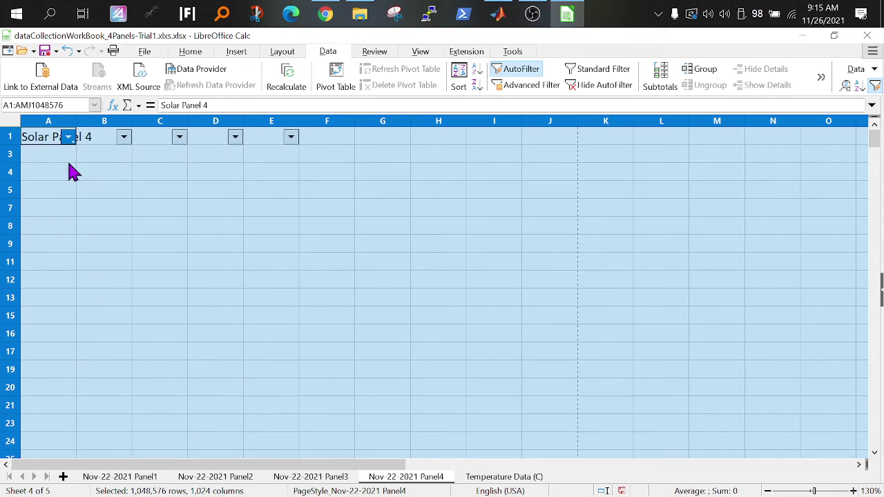
ctrl+click(11, 137)
right_click(15, 164)
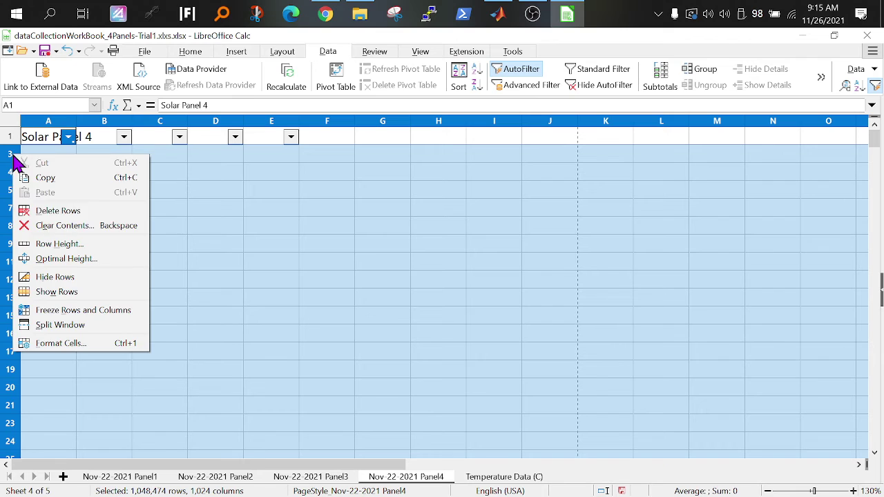
click(44, 209)
Step: Show all entries again in the Panel4 sheet's column A filter and save the workbook
click(70, 137)
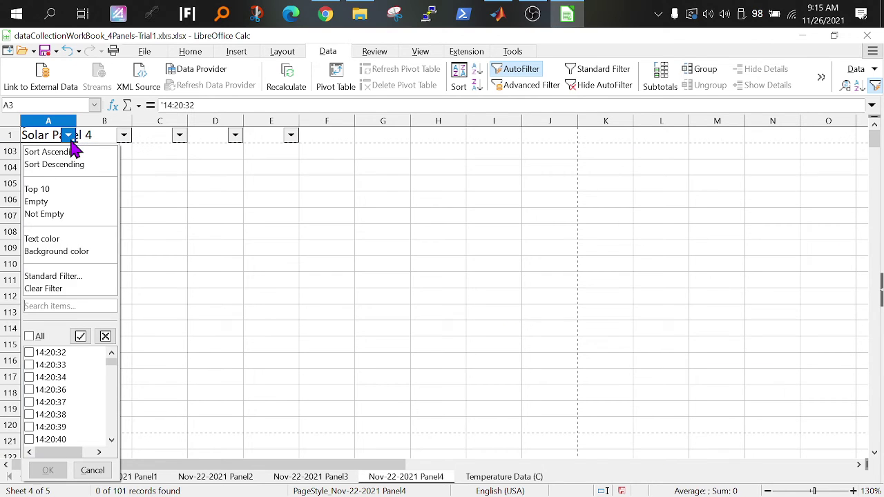
click(50, 472)
click(138, 332)
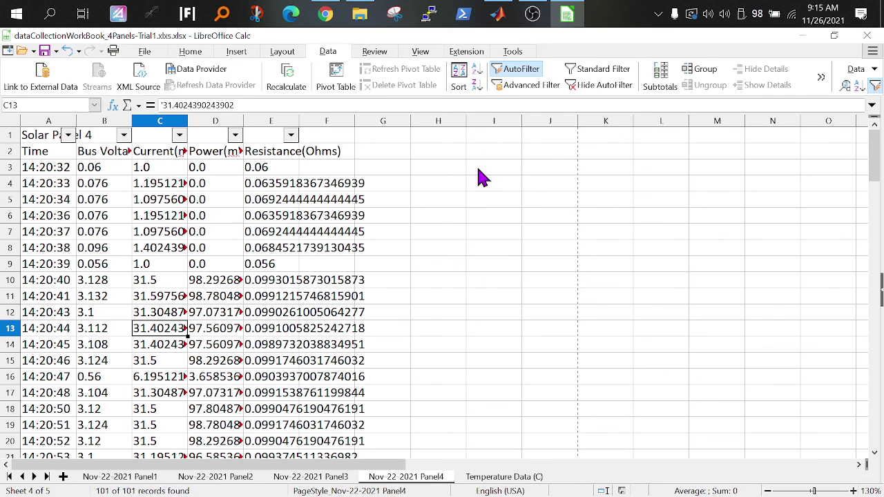
click(538, 13)
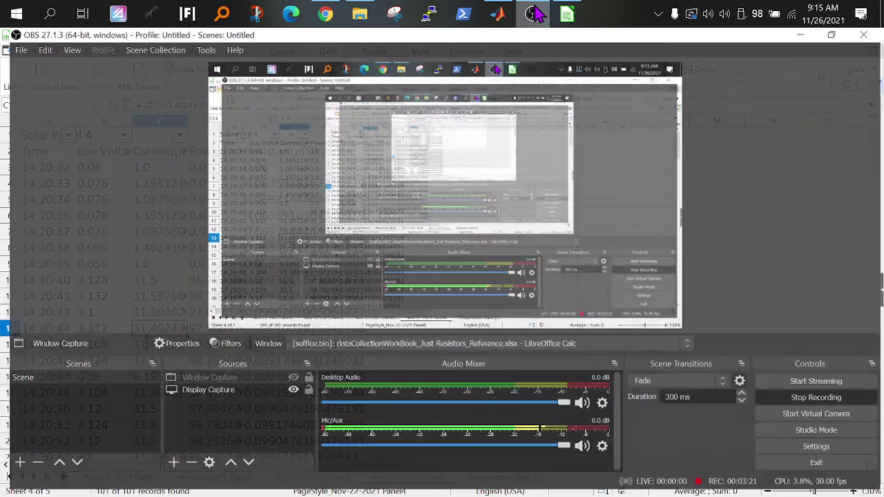